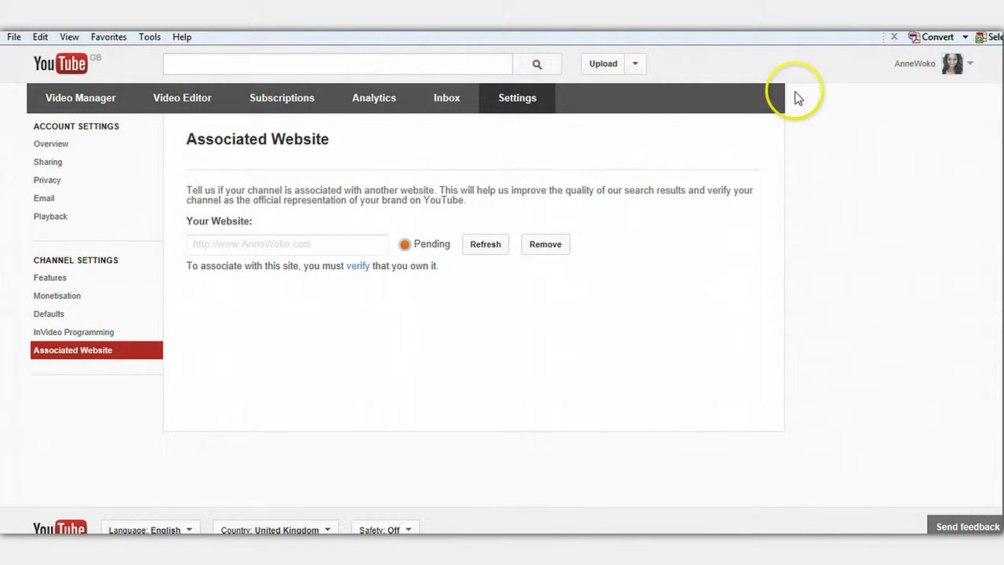
From the Associated Website settings, open Google's ownership verification for the pending website.
click(970, 62)
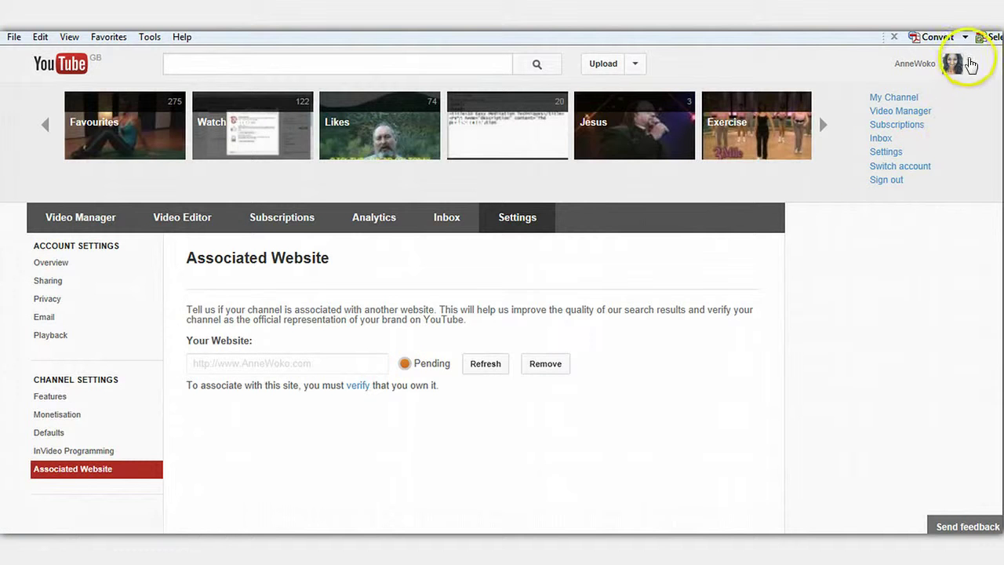
click(954, 66)
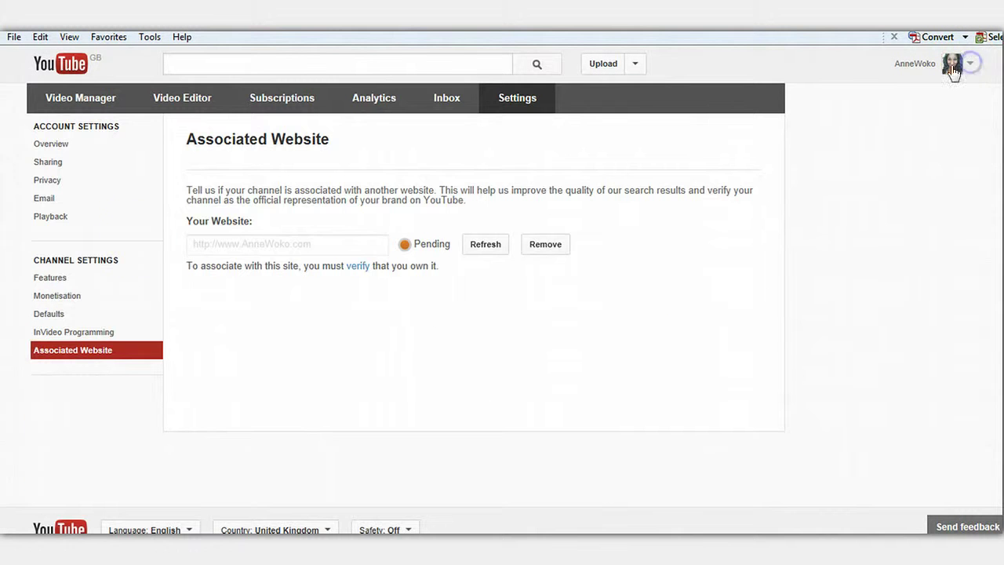
click(49, 278)
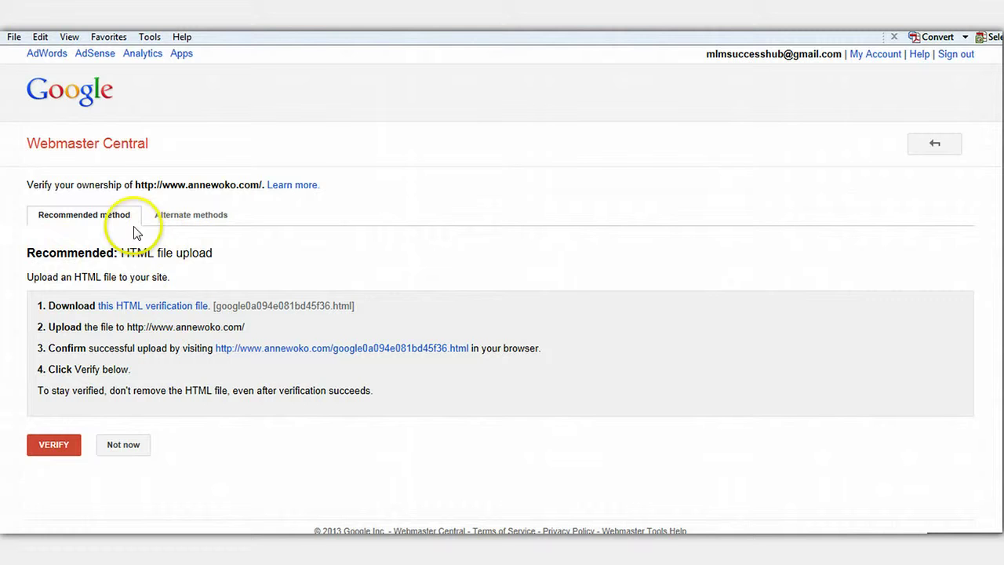
Download the HTML verification file and save it to the Desktop using Save as.
click(177, 304)
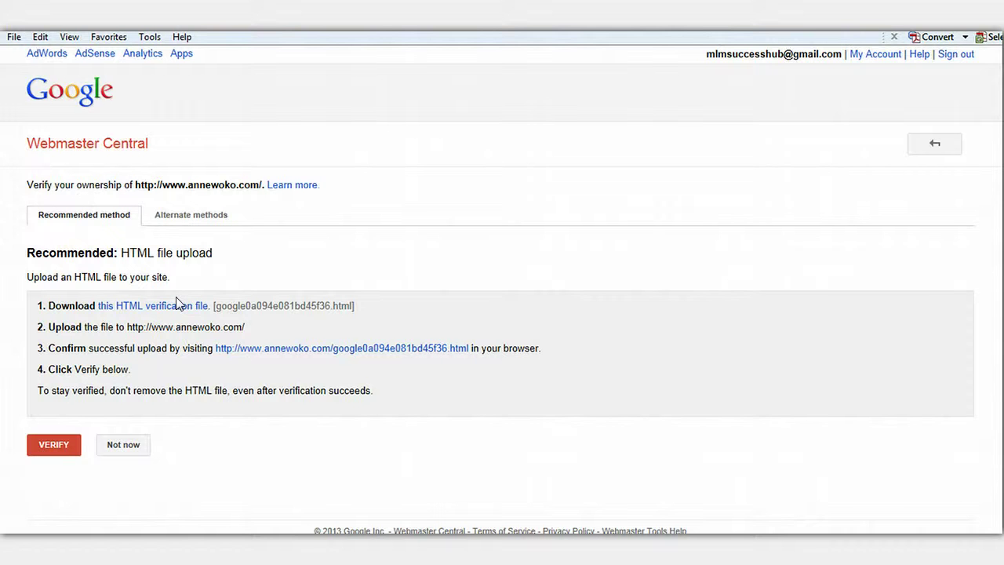
click(179, 309)
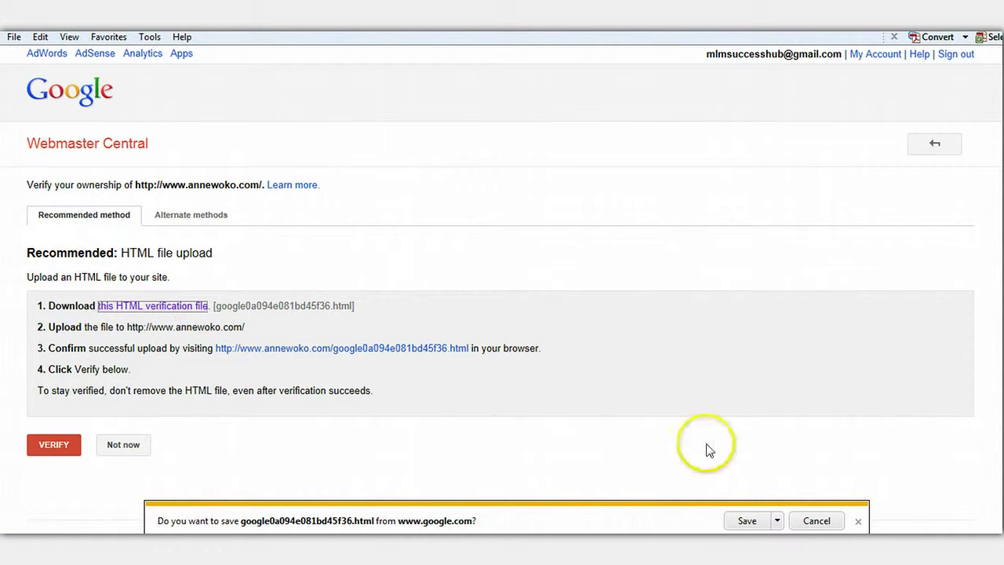
click(778, 521)
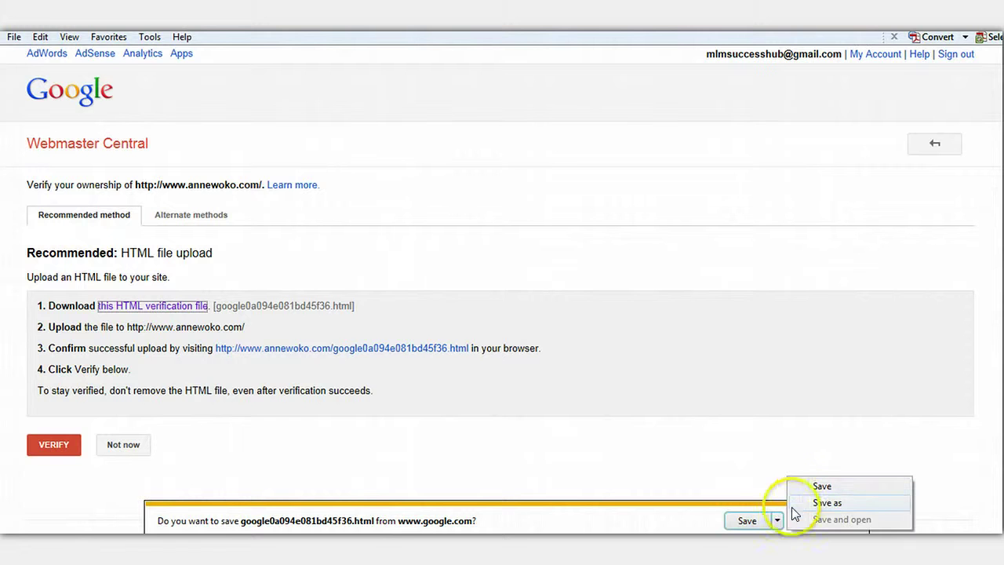
click(800, 504)
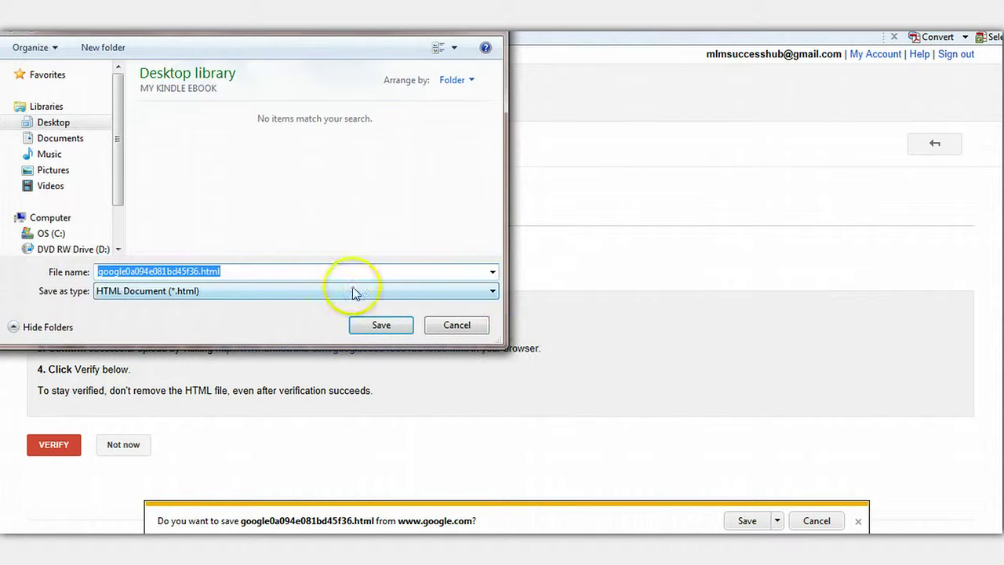
click(54, 123)
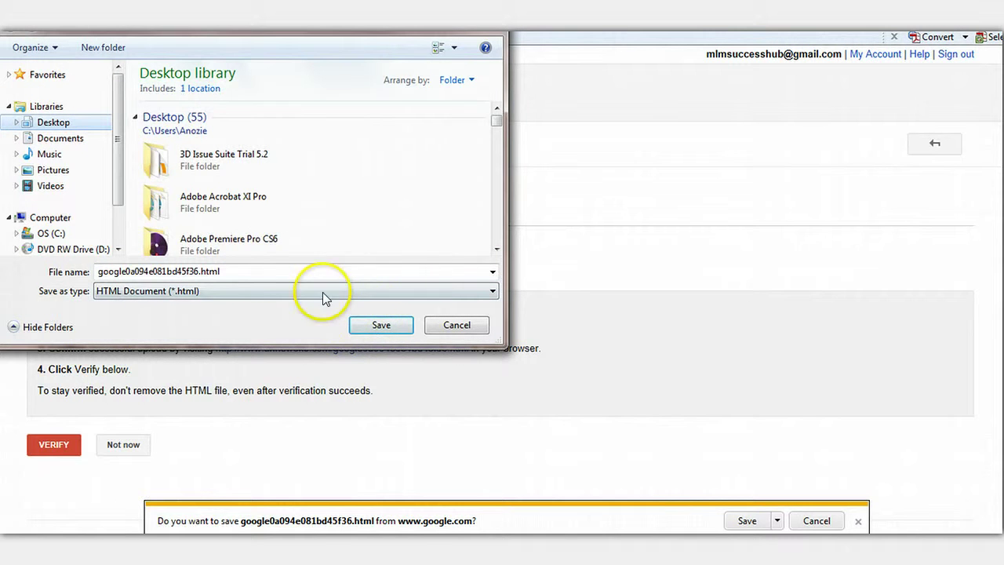
click(355, 327)
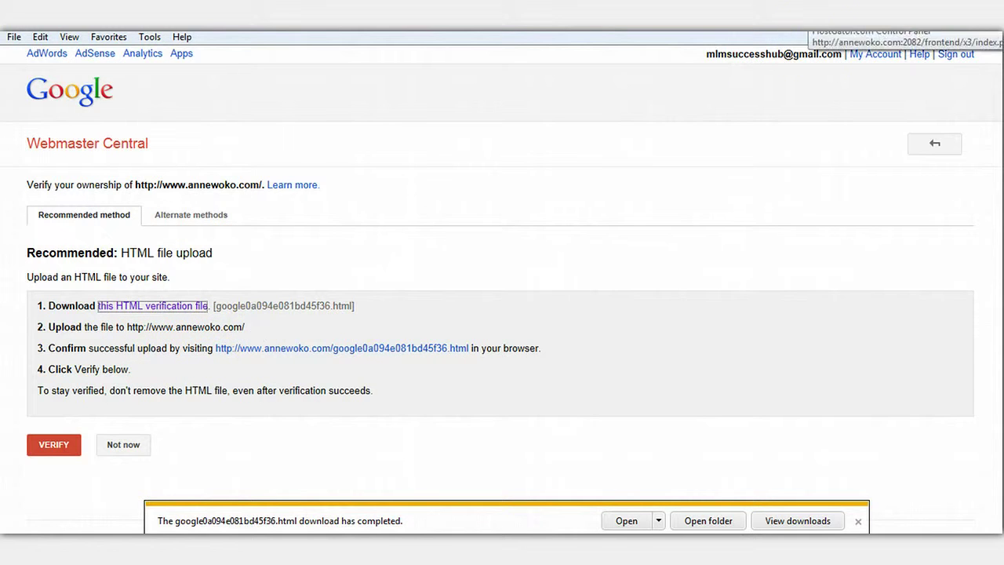
In HostGator cPanel's File Manager, start an upload into the public_html folder.
click(816, 24)
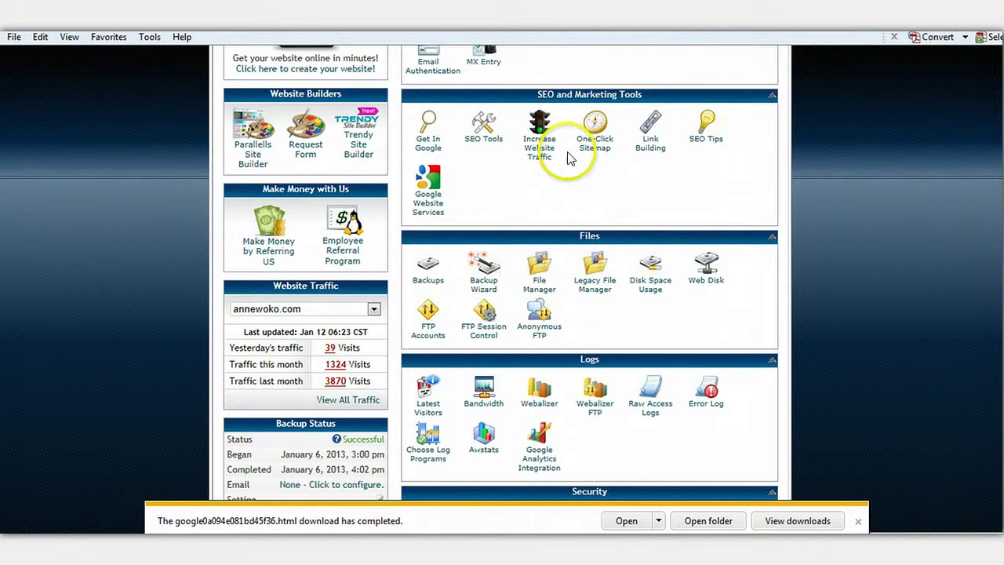
click(538, 275)
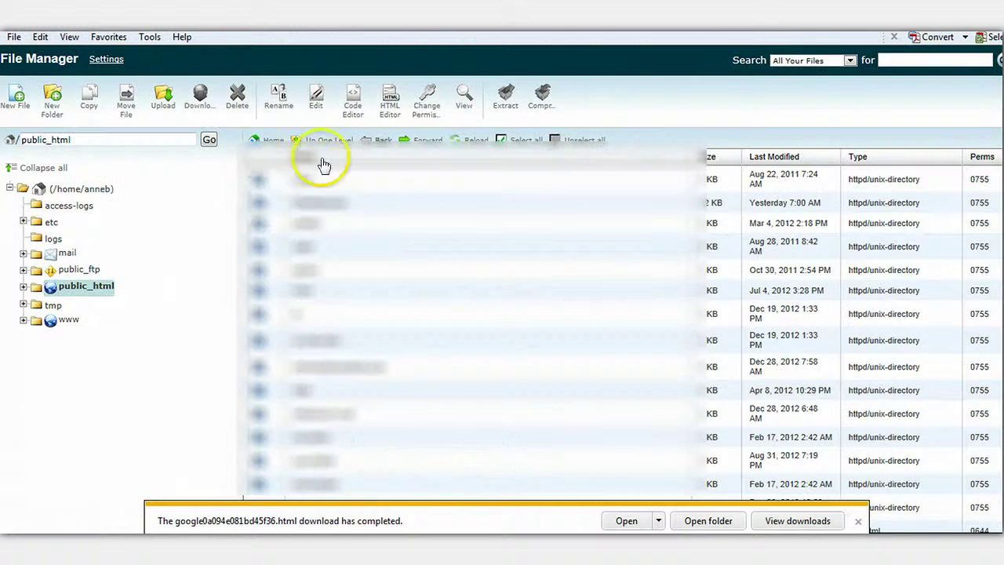
click(167, 109)
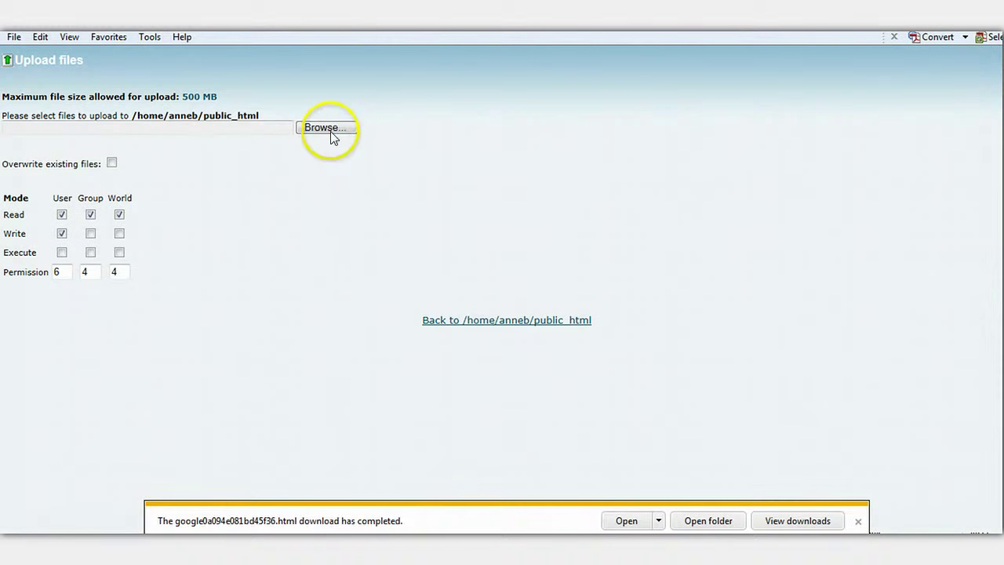
click(328, 129)
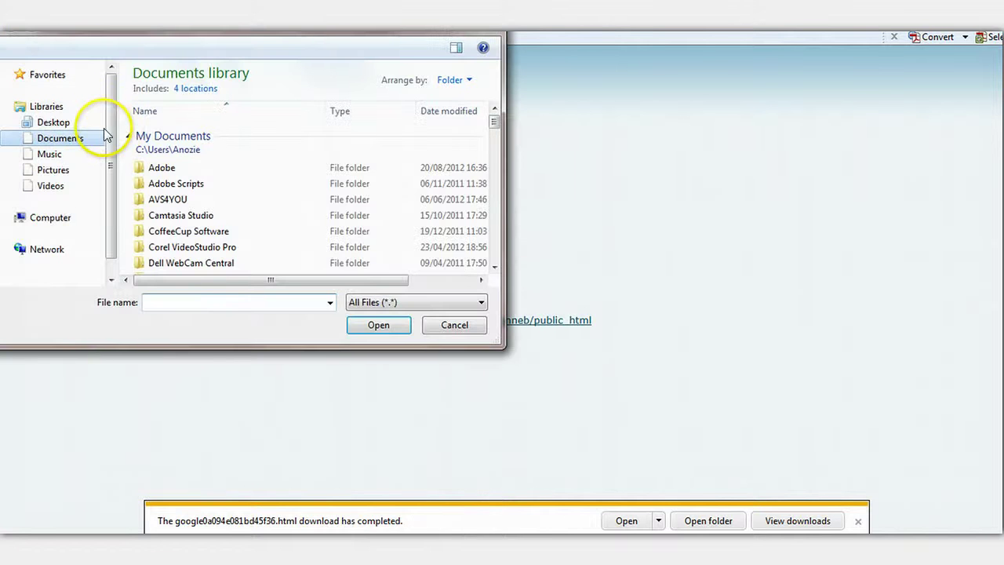
Pick google0a094e081bd45f36.html from the Desktop to upload it to public_html.
click(53, 122)
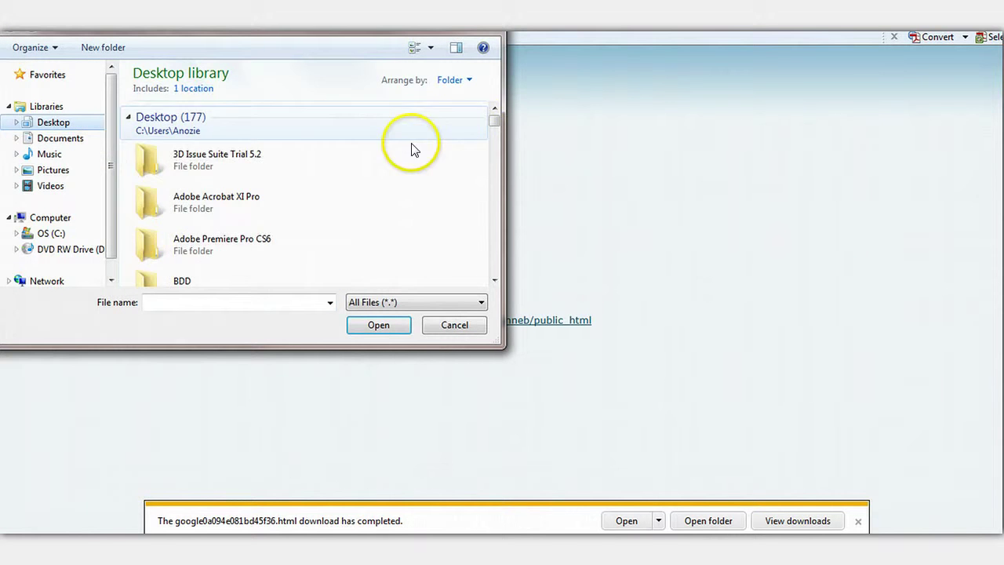
drag(493, 118, 492, 182)
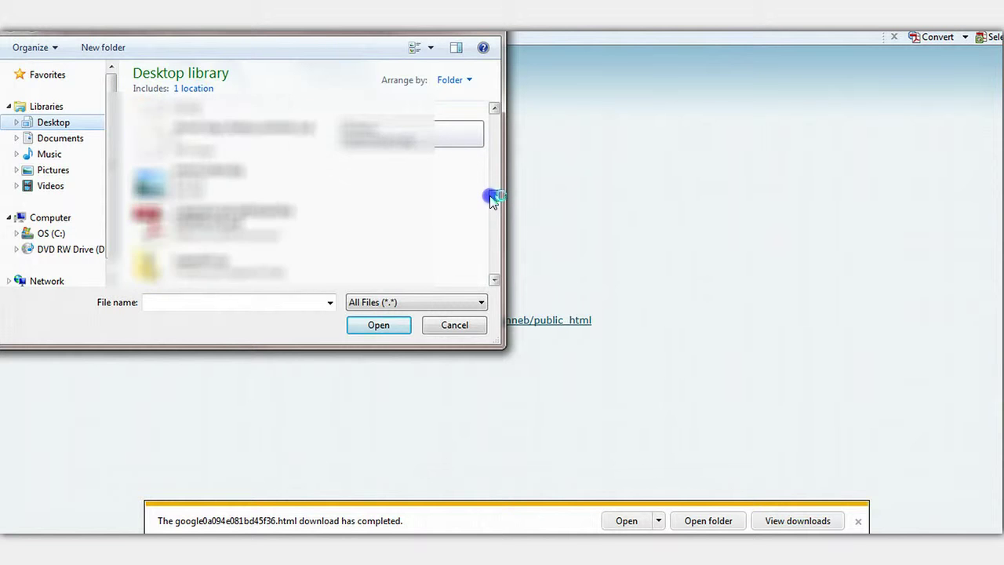
drag(492, 182, 493, 215)
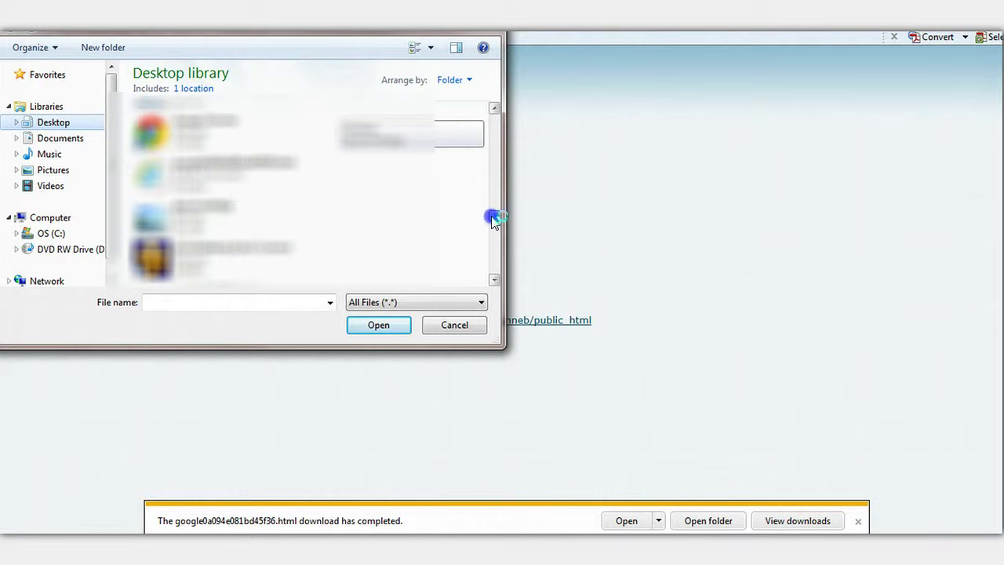
drag(493, 215, 493, 215)
double_click(244, 168)
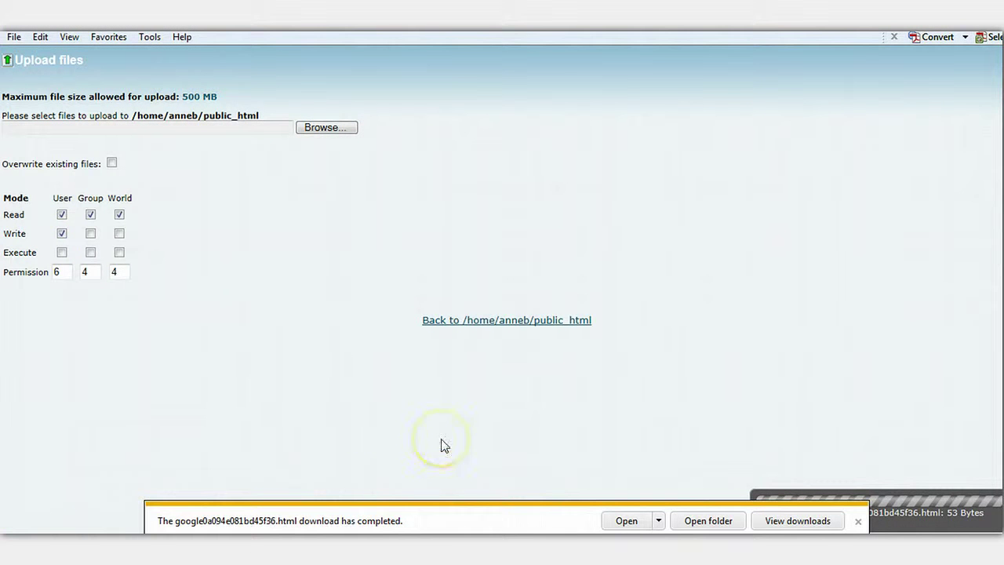
click(859, 521)
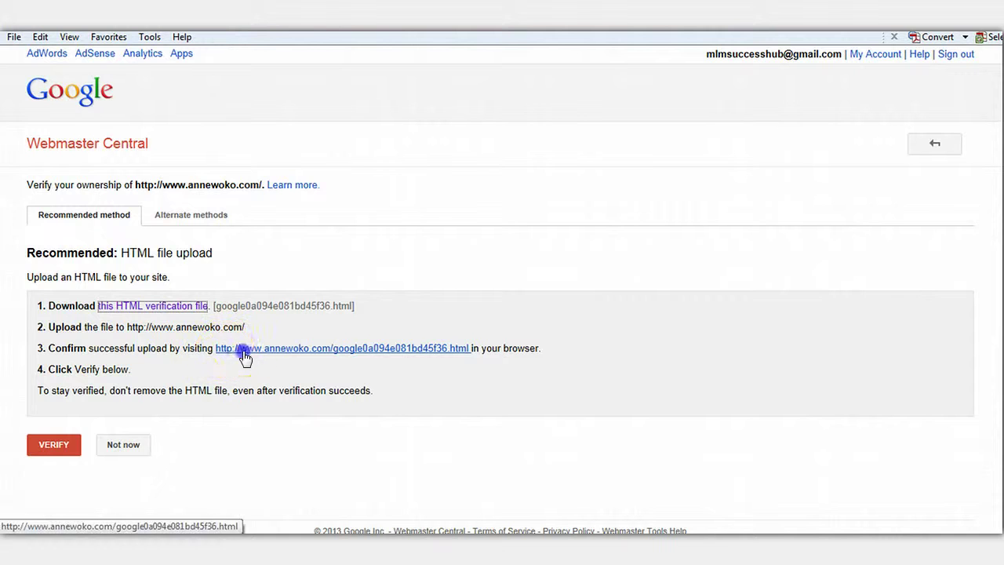
Check the uploaded verification file loads online, then verify the site's ownership.
click(244, 350)
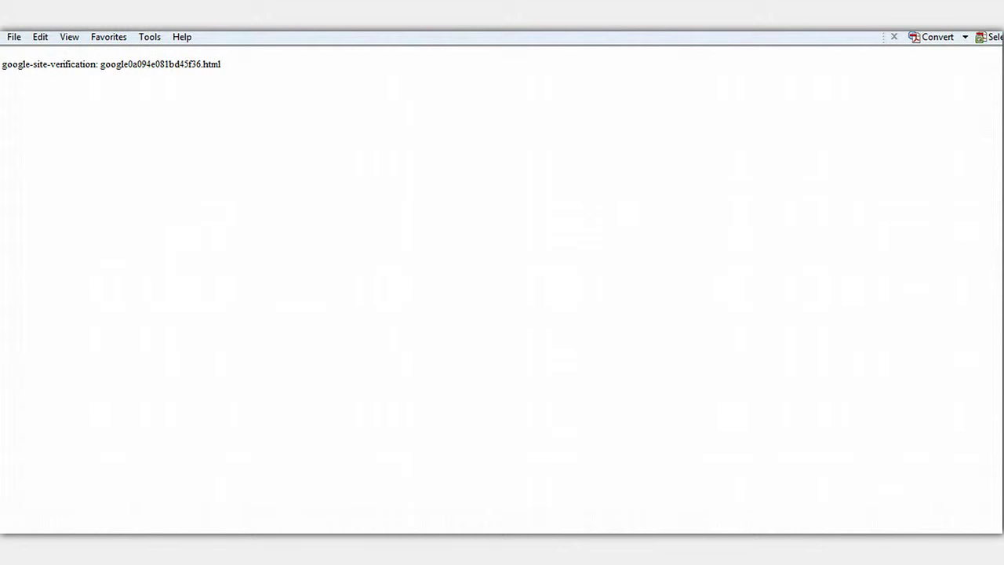
key(alt+Left)
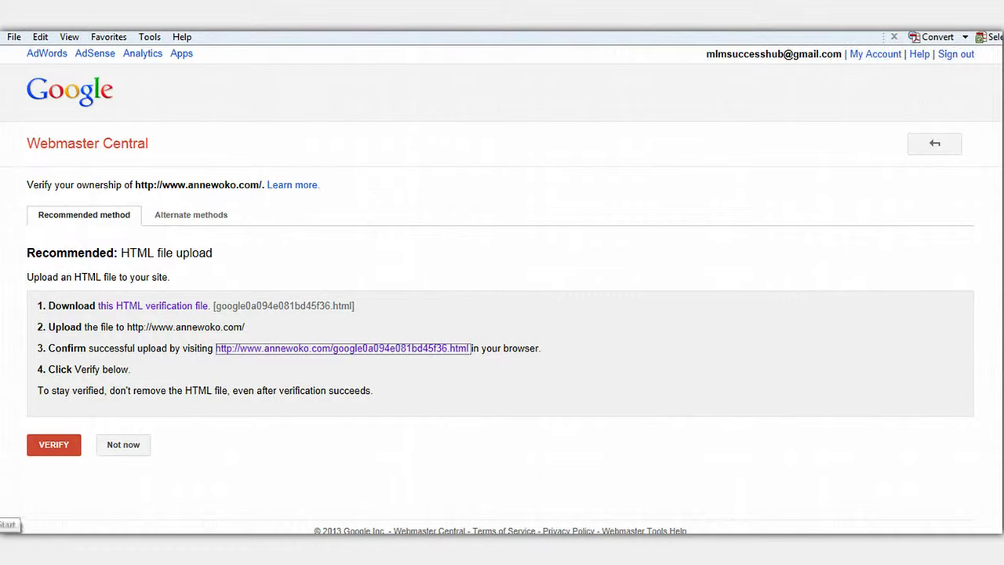
click(46, 446)
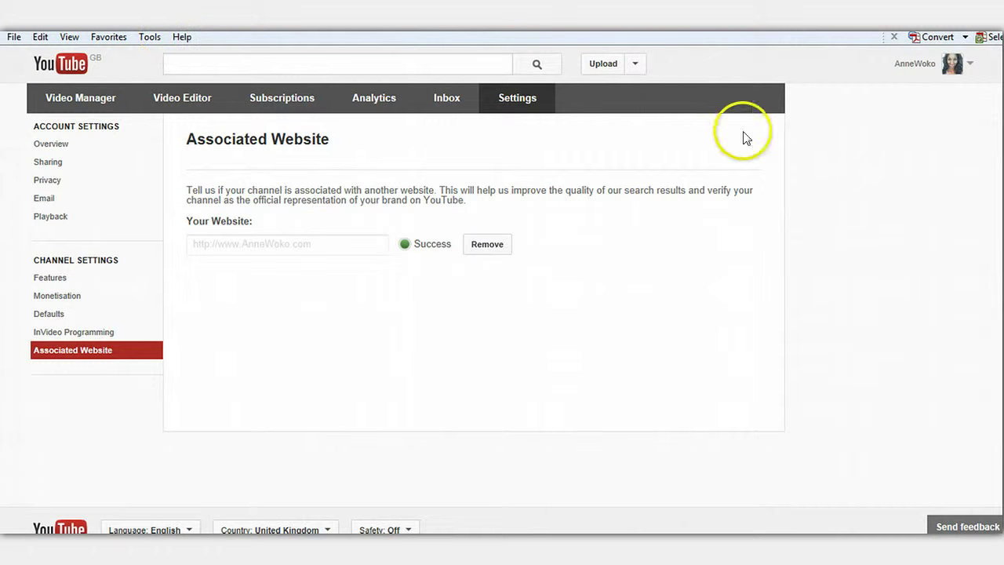
Open Annotations for the Fear & Anxiety video from Video Manager and list its annotations.
click(971, 65)
click(916, 113)
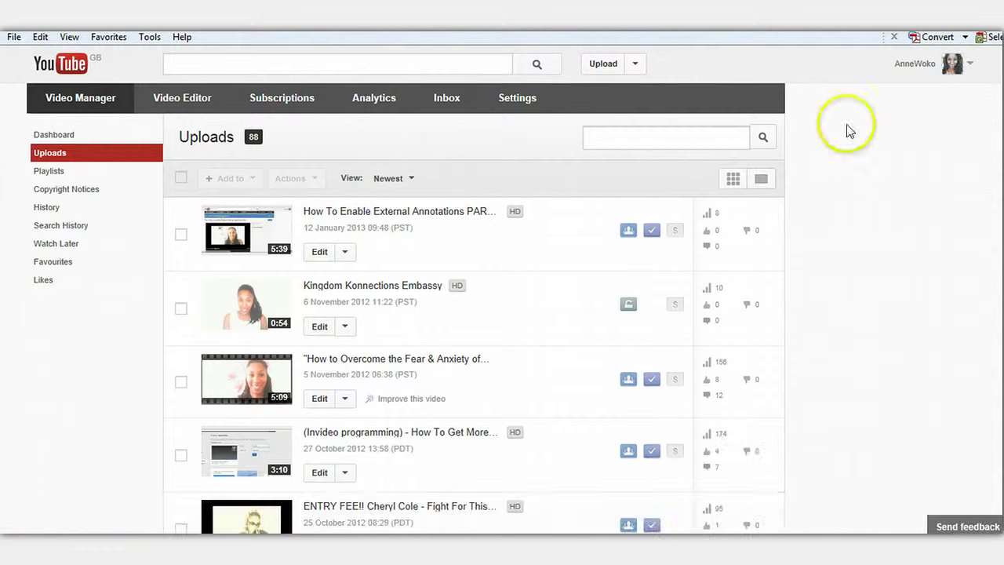
click(344, 398)
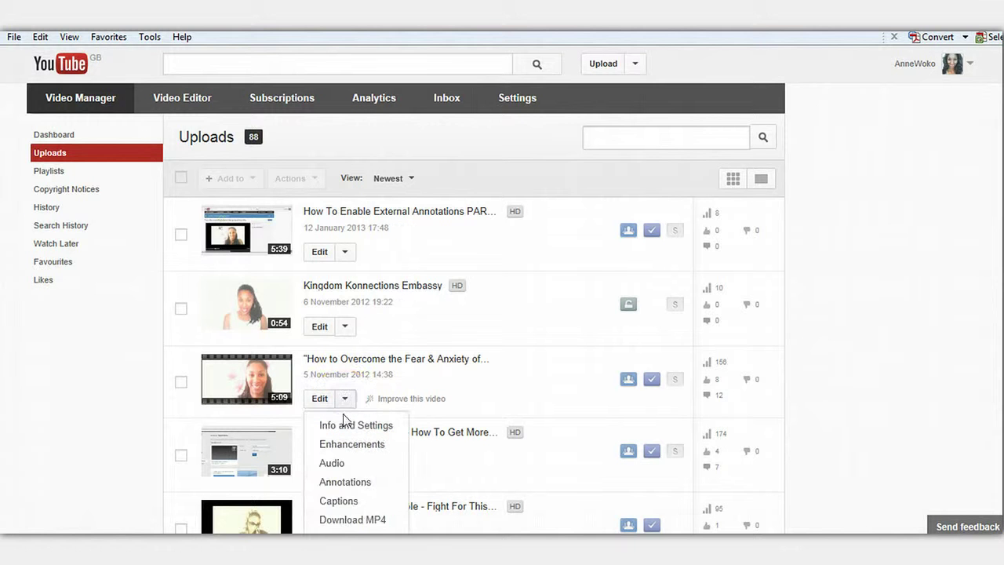
click(345, 484)
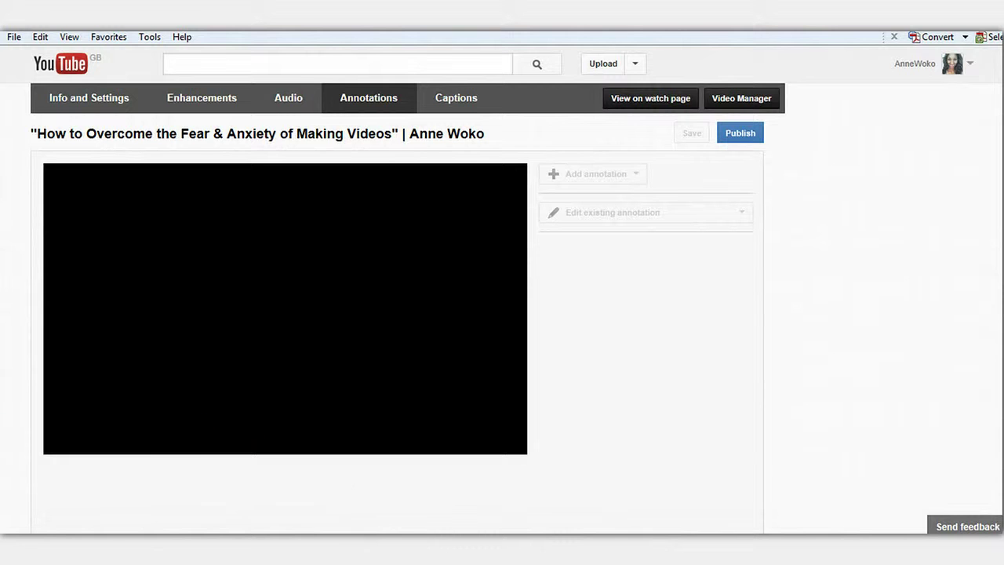
click(55, 445)
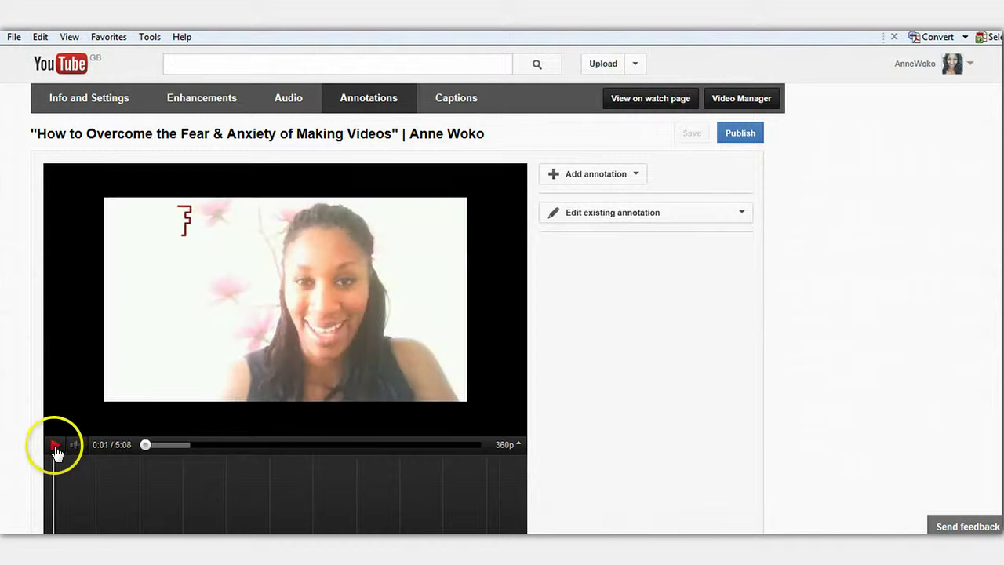
click(741, 213)
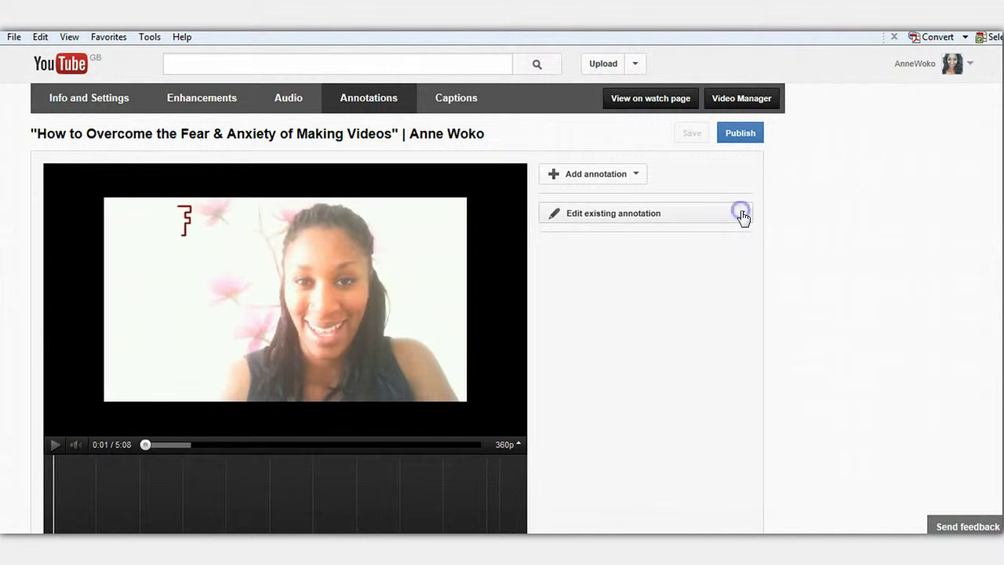
Switch the store spotlight's link from Merch to Associated Website and begin entering the site's URL.
click(677, 266)
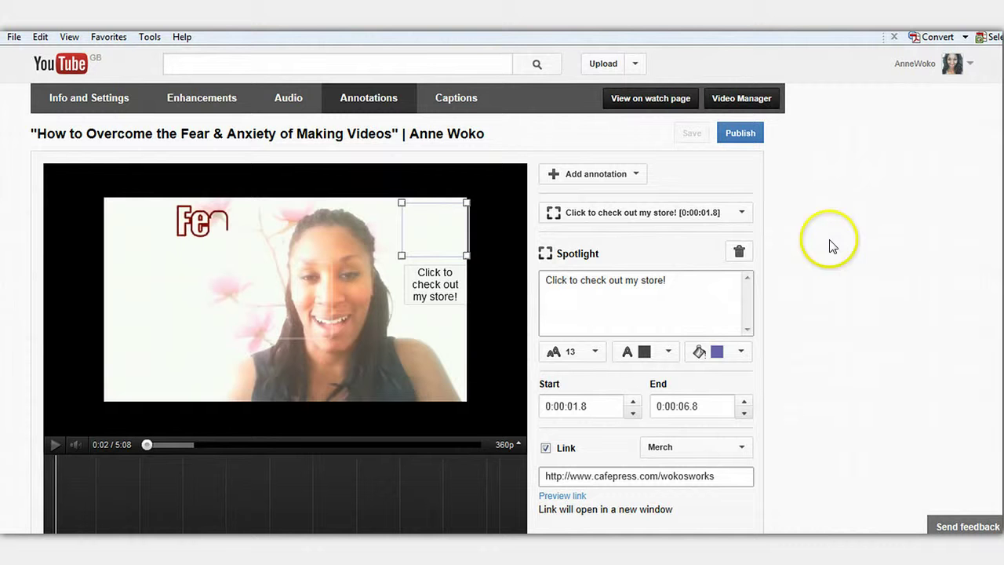
scroll(785, 235, down, 3)
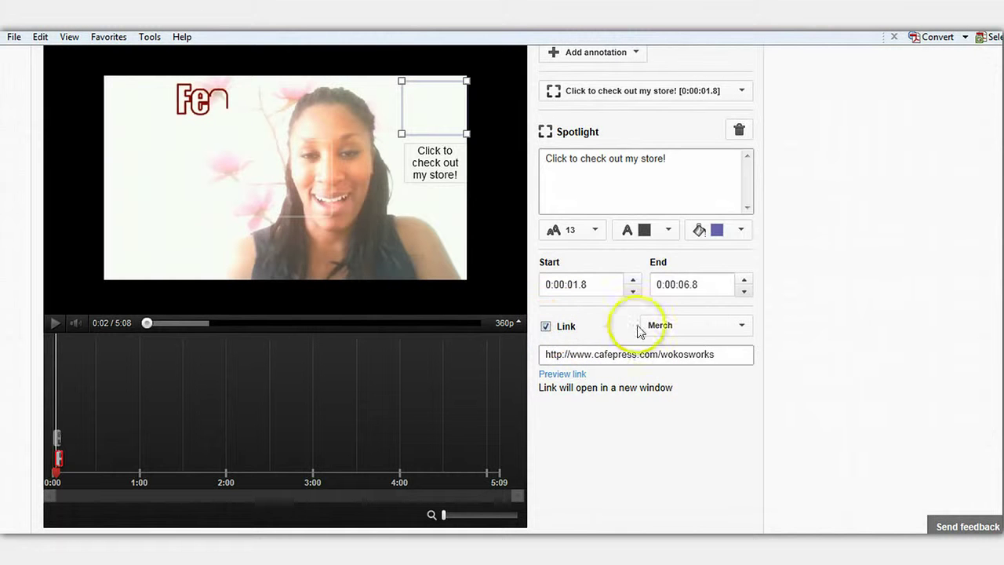
click(742, 326)
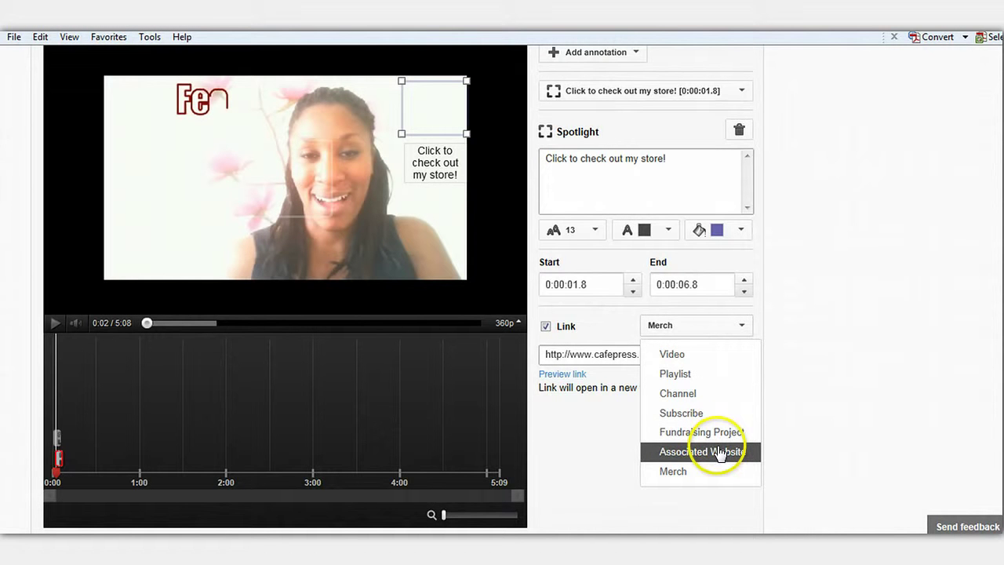
click(710, 454)
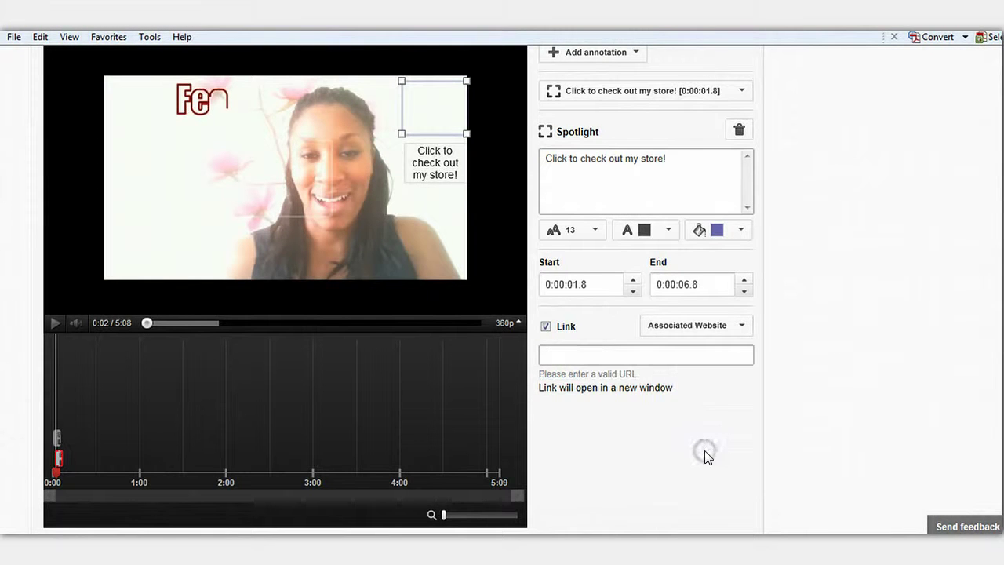
click(624, 363)
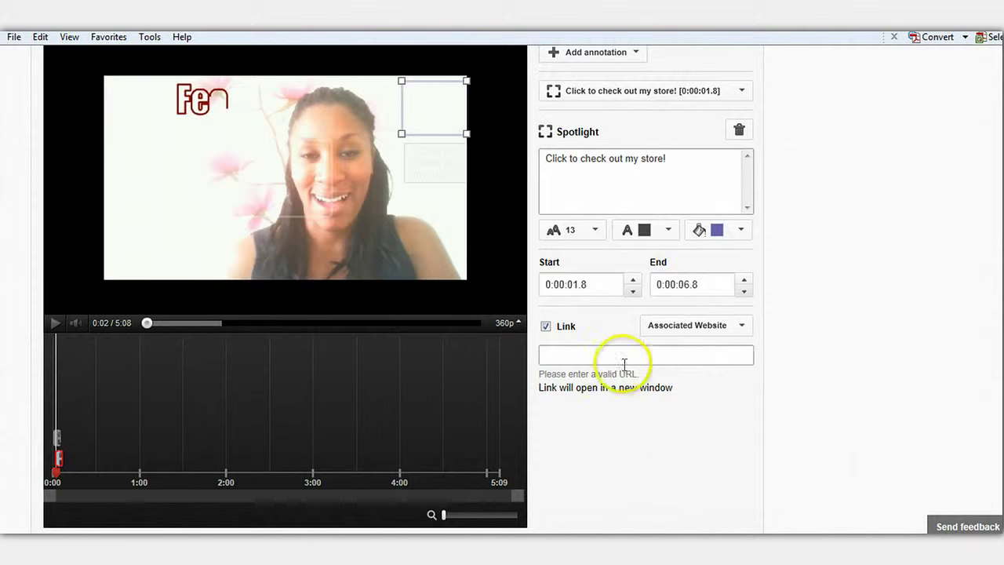
click(622, 356)
text(ht)
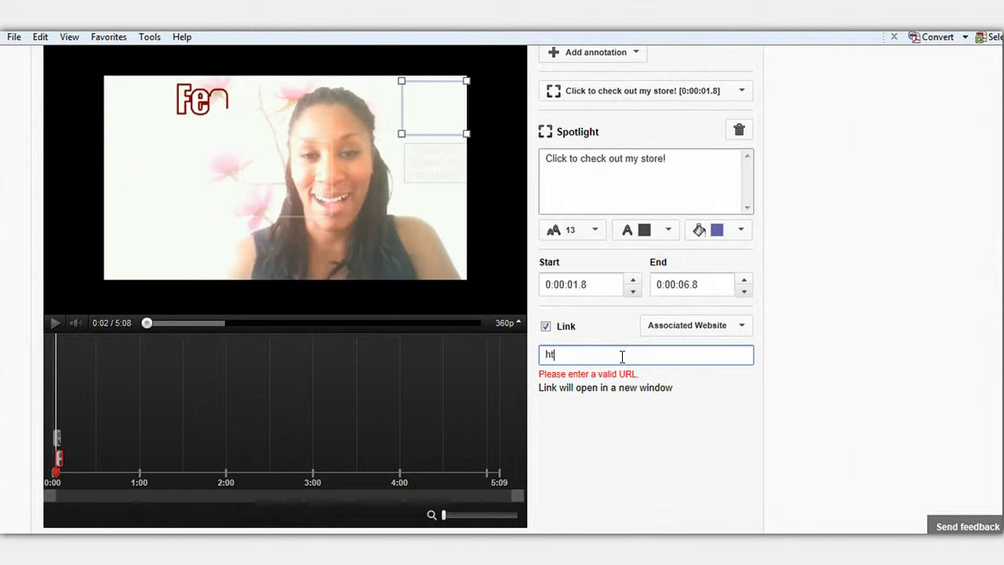
text(/)
text(/www.)
text(AnneYo)
text(ko.co)
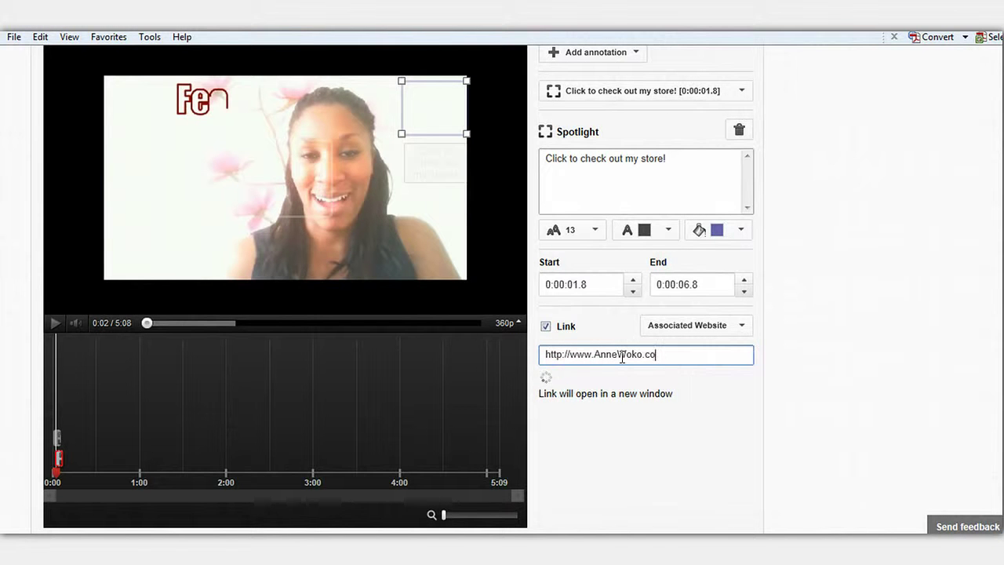
text(m)
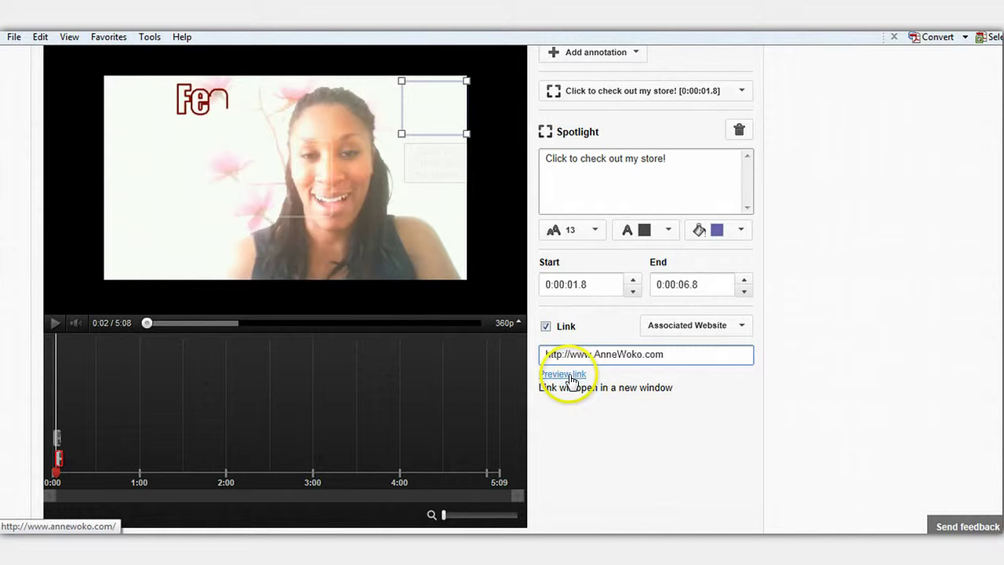
click(571, 380)
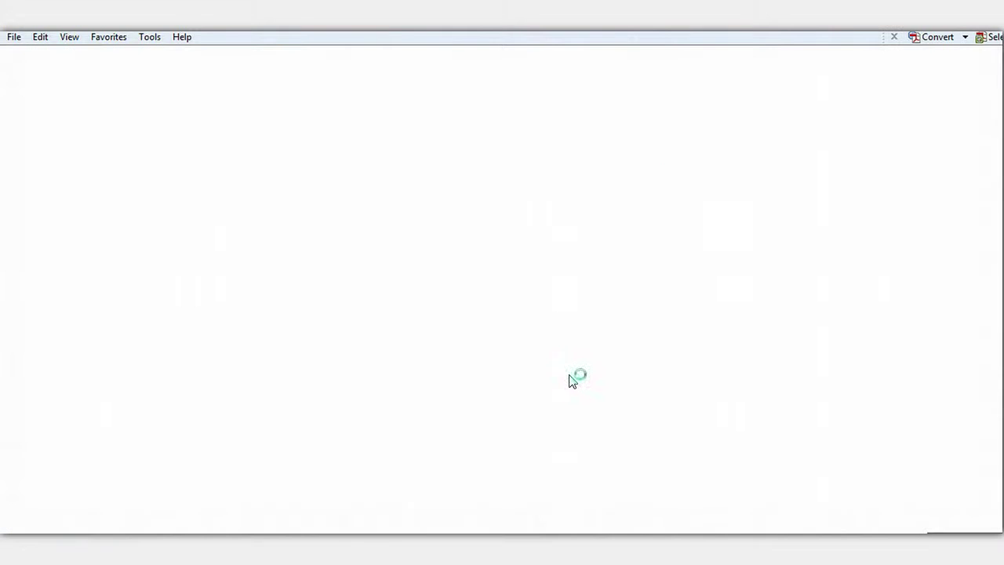
click(795, 203)
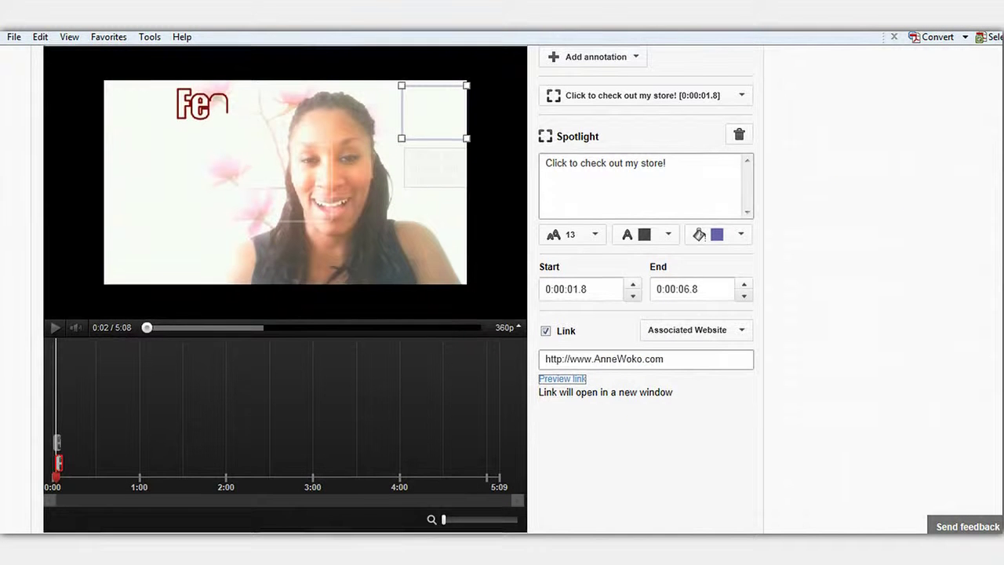
Replace the spotlight wording with 'Click Visit My Blog!'.
click(695, 185)
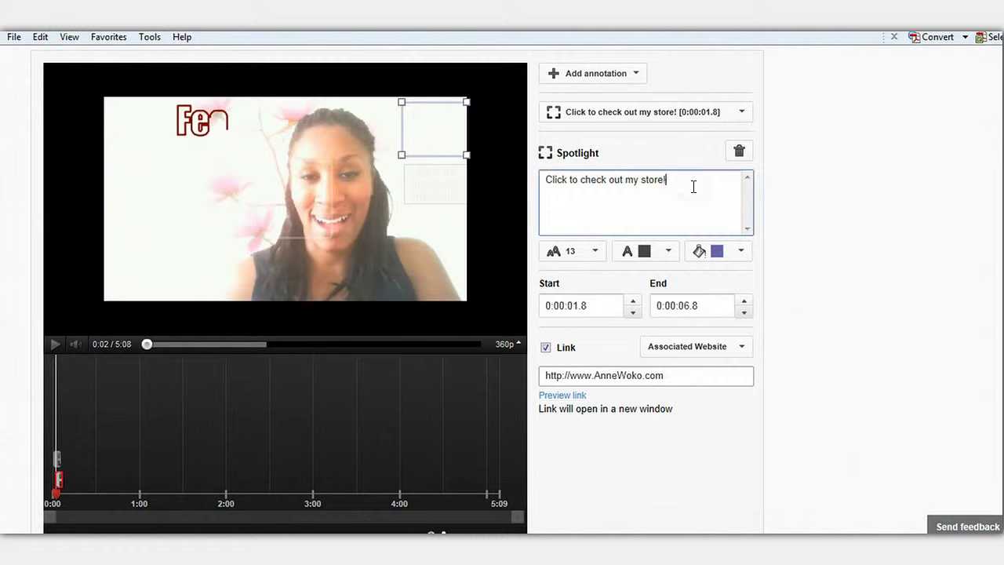
key(BackSpace)
key(BackSpace)
key(BackSpace)
key(BackSpace)
key(BackSpace)
key(BackSpace)
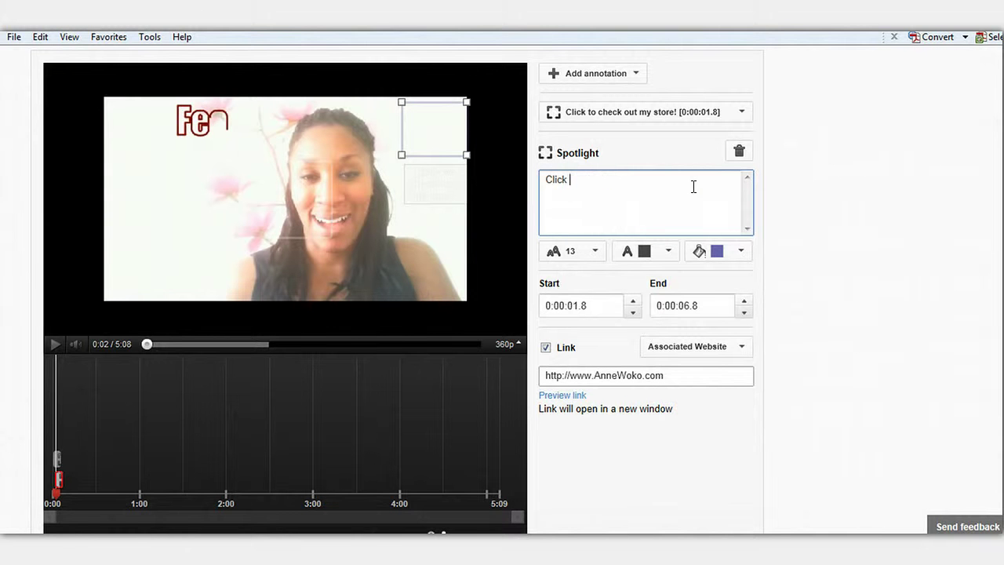
text(Vis)
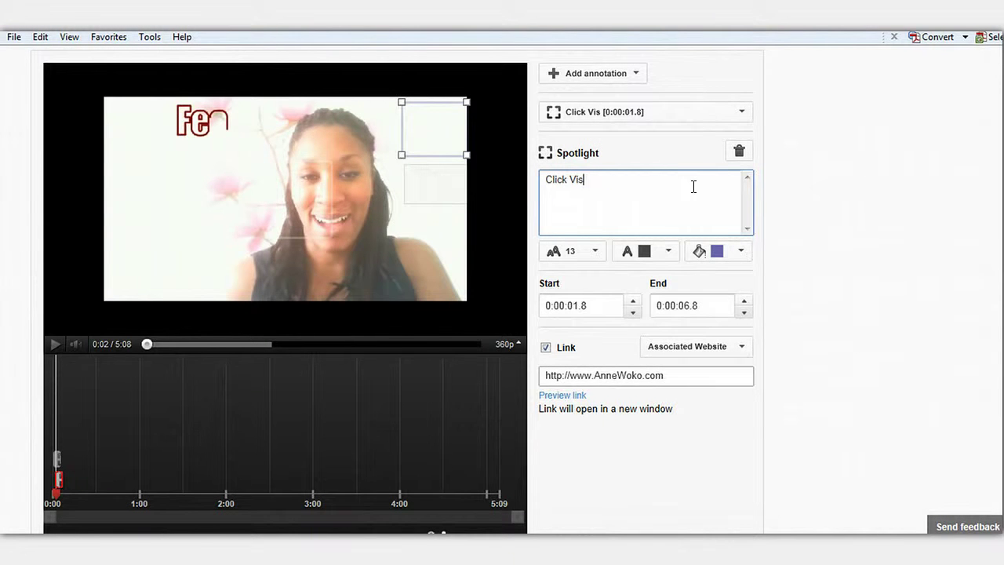
text(it My )
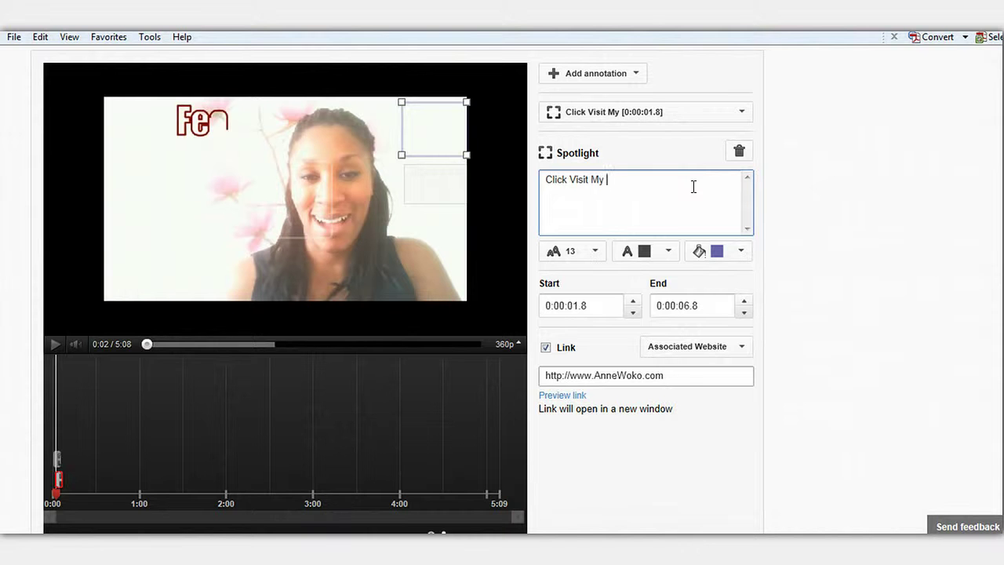
text(B)
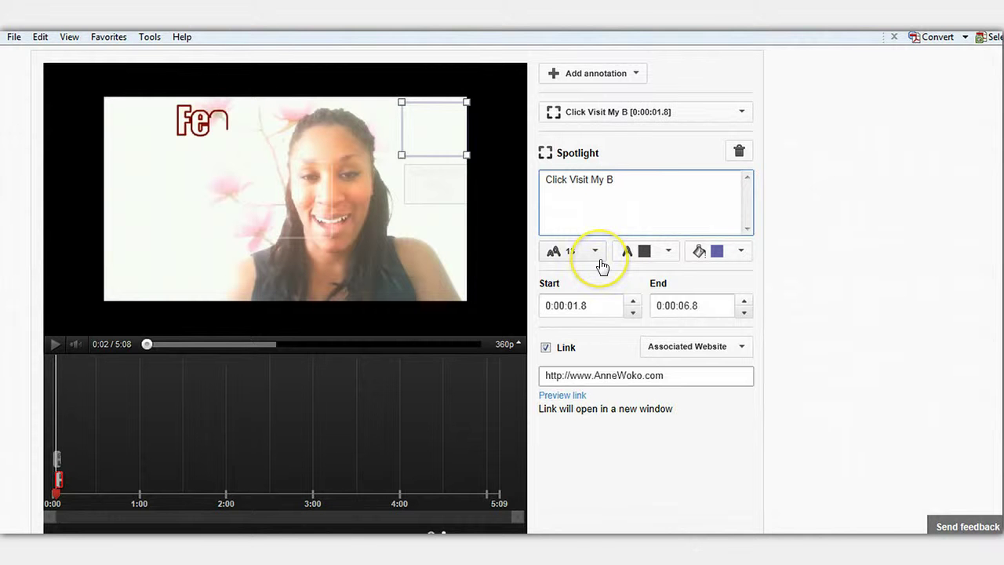
text(log)
text(!)
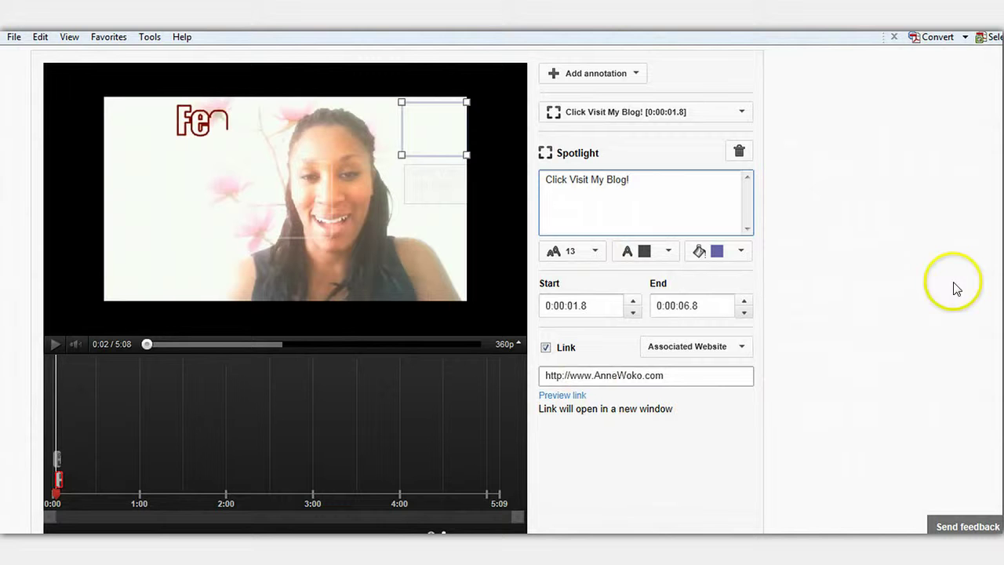
Save and publish the annotation changes.
scroll(503, 289, up, 3)
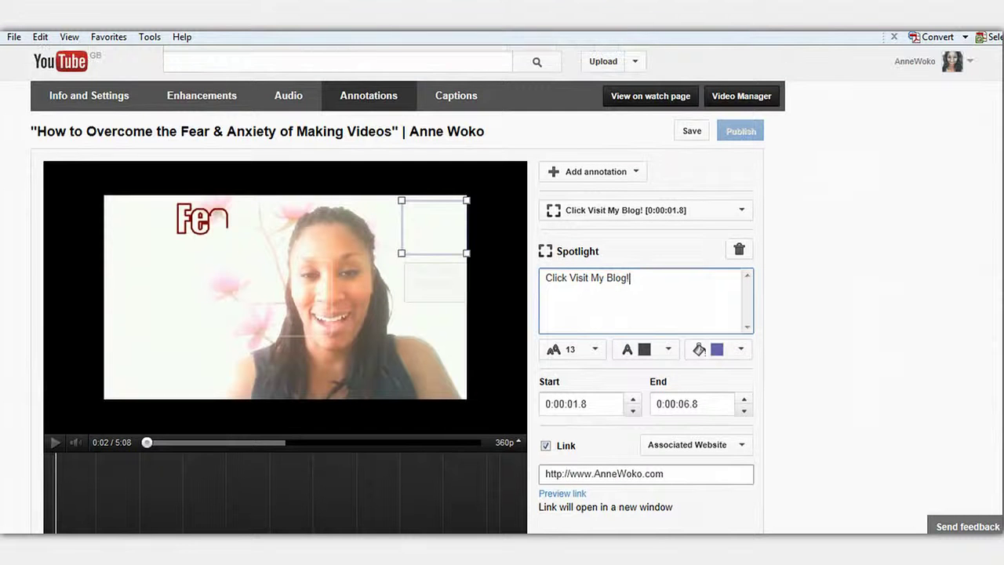
click(693, 135)
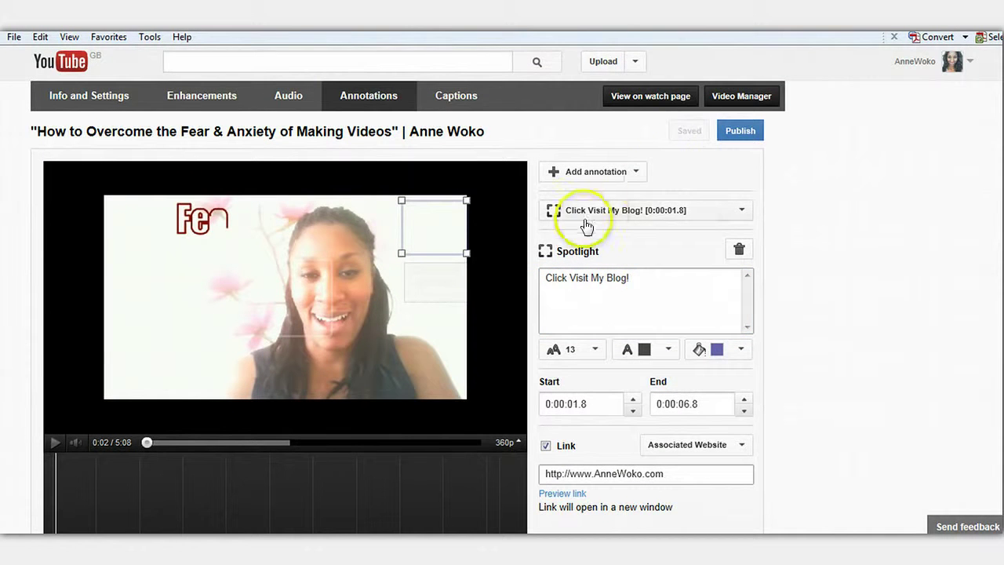
click(738, 130)
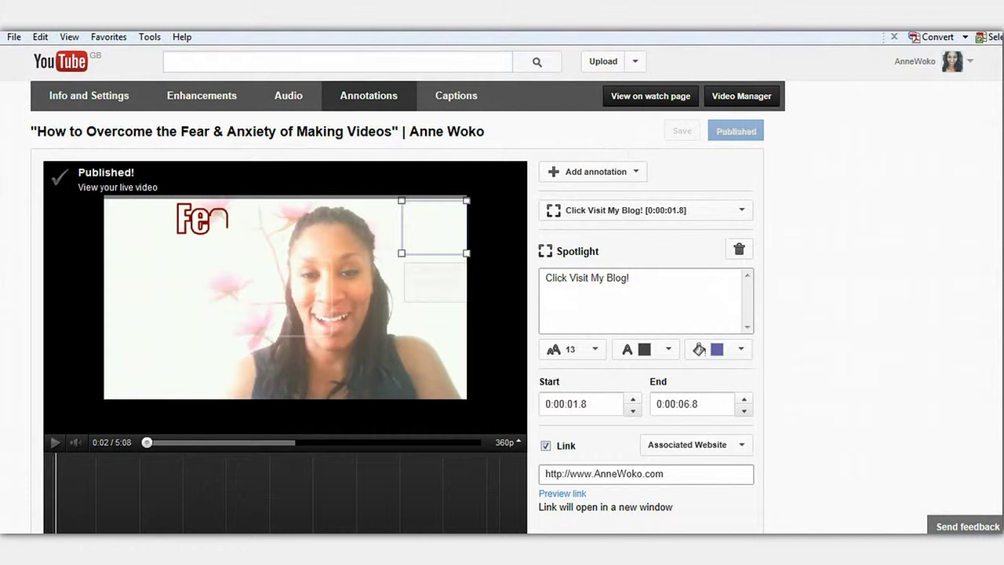
On the video's watch page, pause at the spotlight and click it to test its link.
click(686, 95)
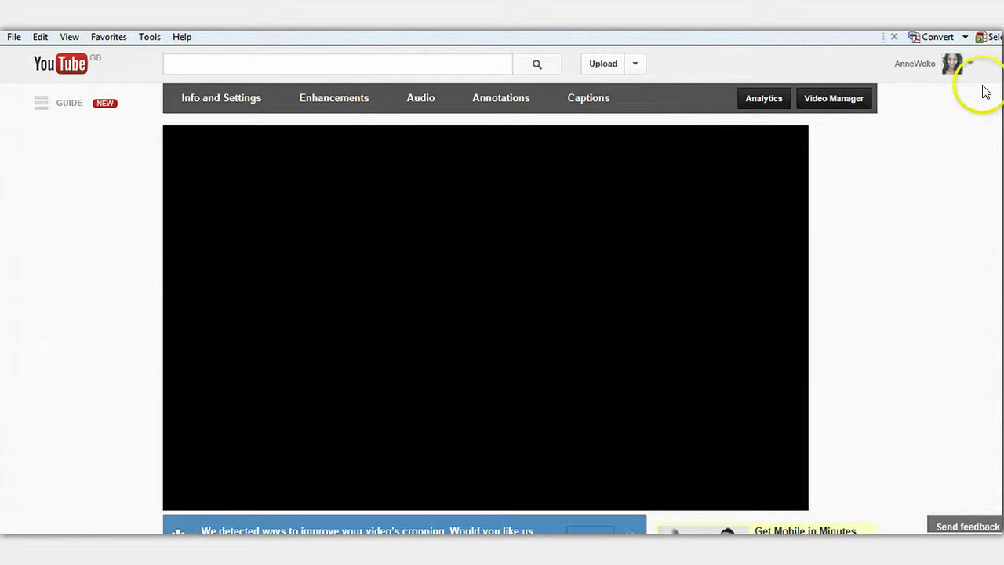
scroll(523, 220, down, 2)
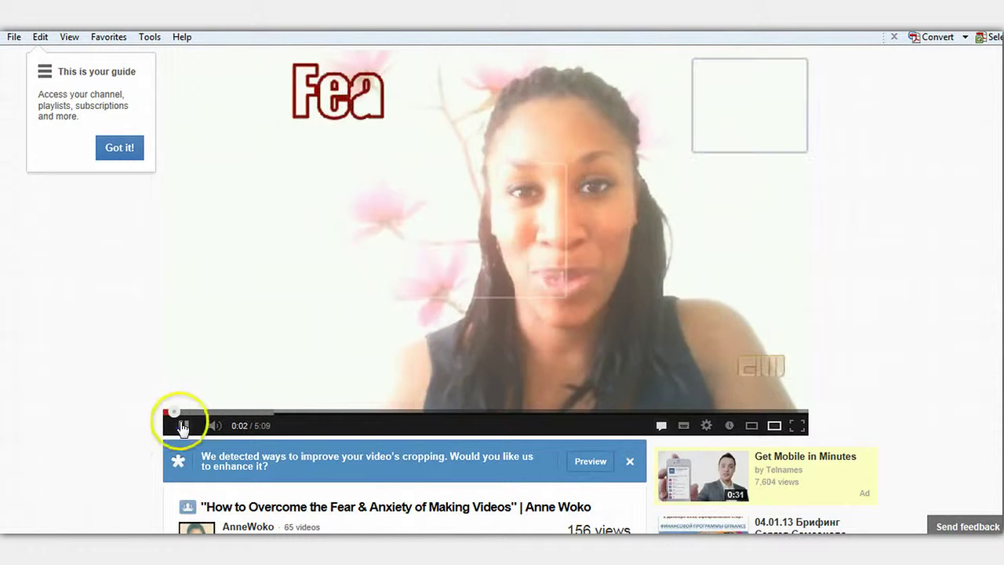
click(182, 424)
click(800, 83)
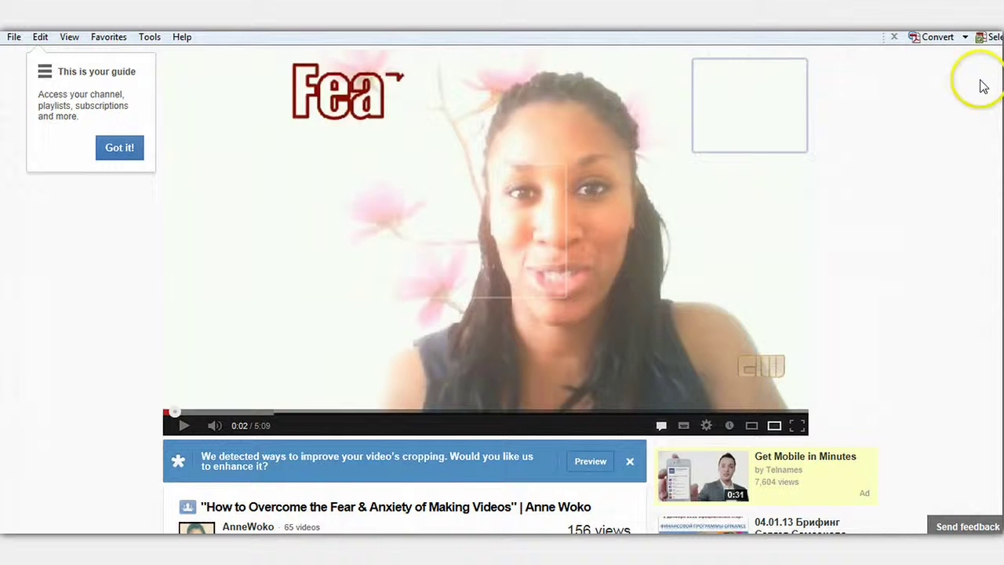
scroll(502, 290, up, 2)
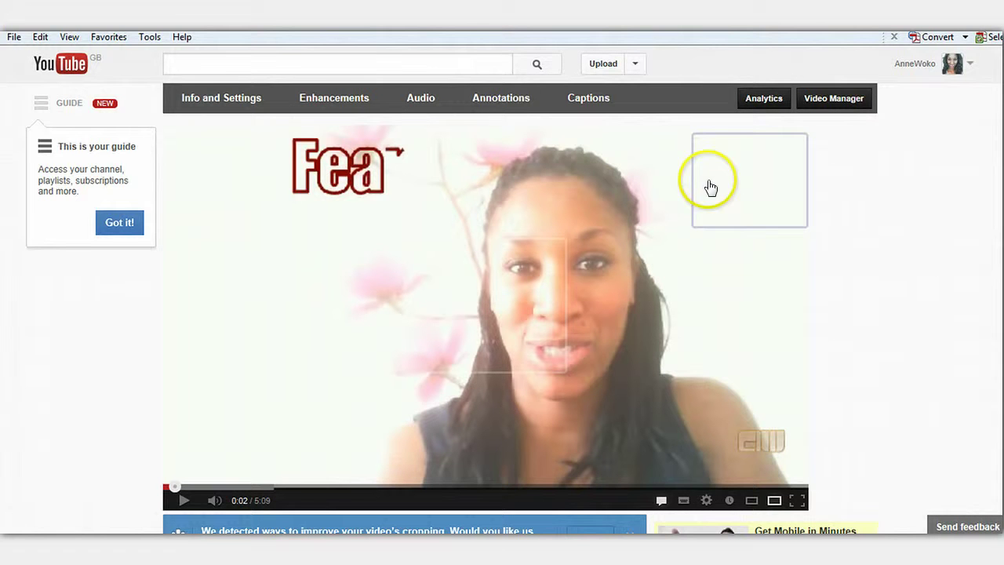
scroll(502, 290, down, 5)
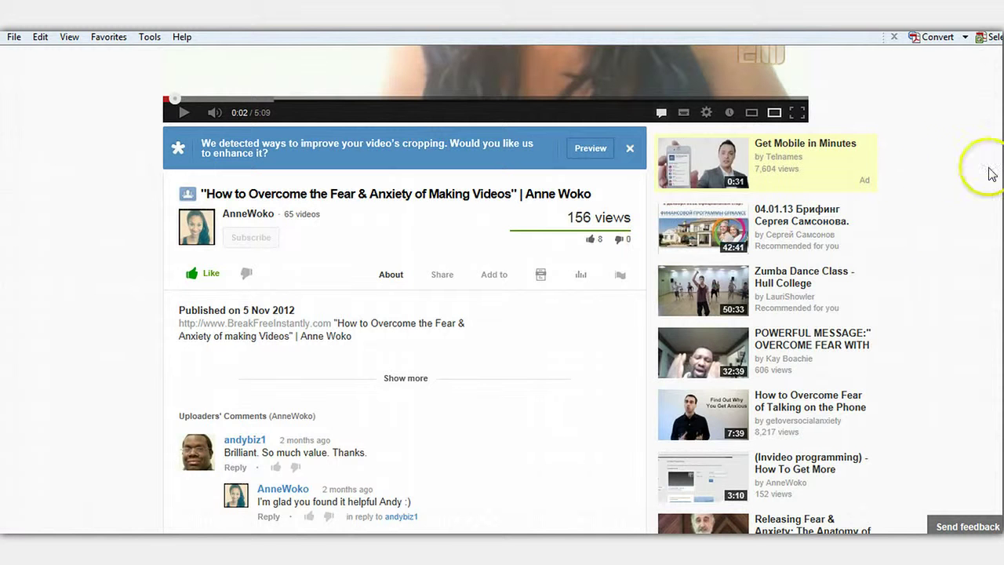
scroll(502, 290, up, 4)
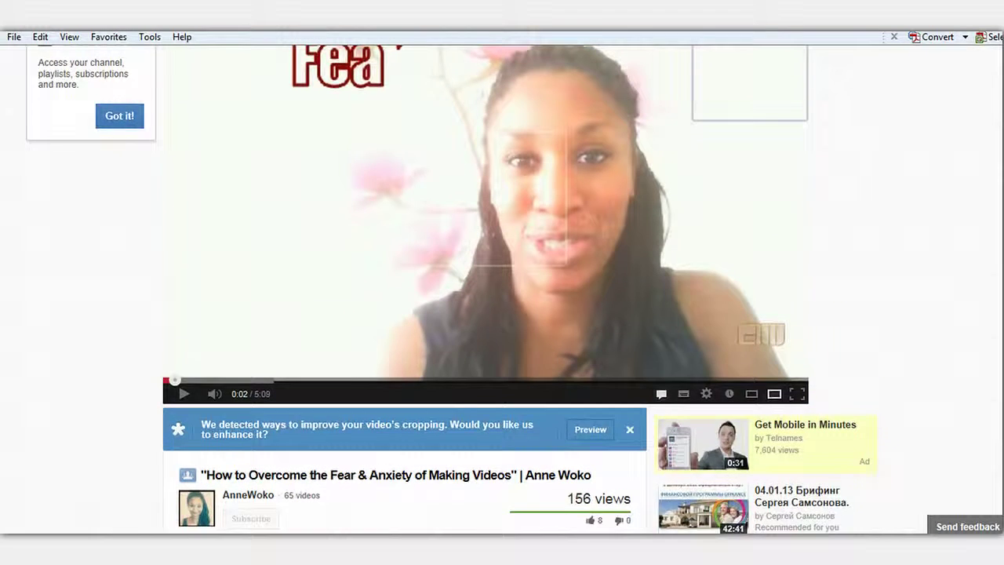
scroll(502, 290, up, 1)
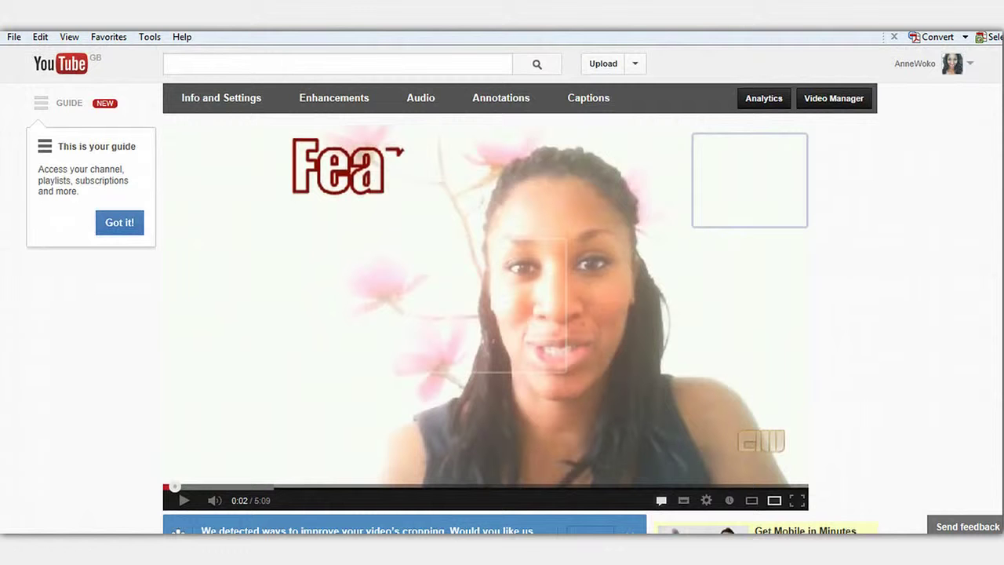